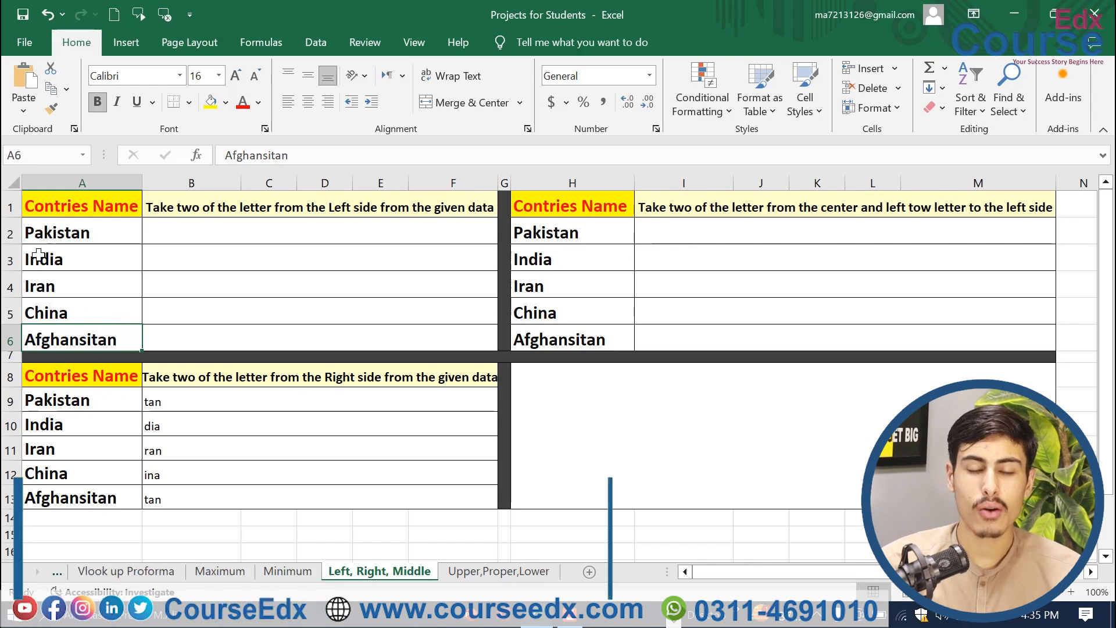
Step: Enter =LEFT(A2,3) in cell B2 and fill the formula down through B6
left_click(255, 225)
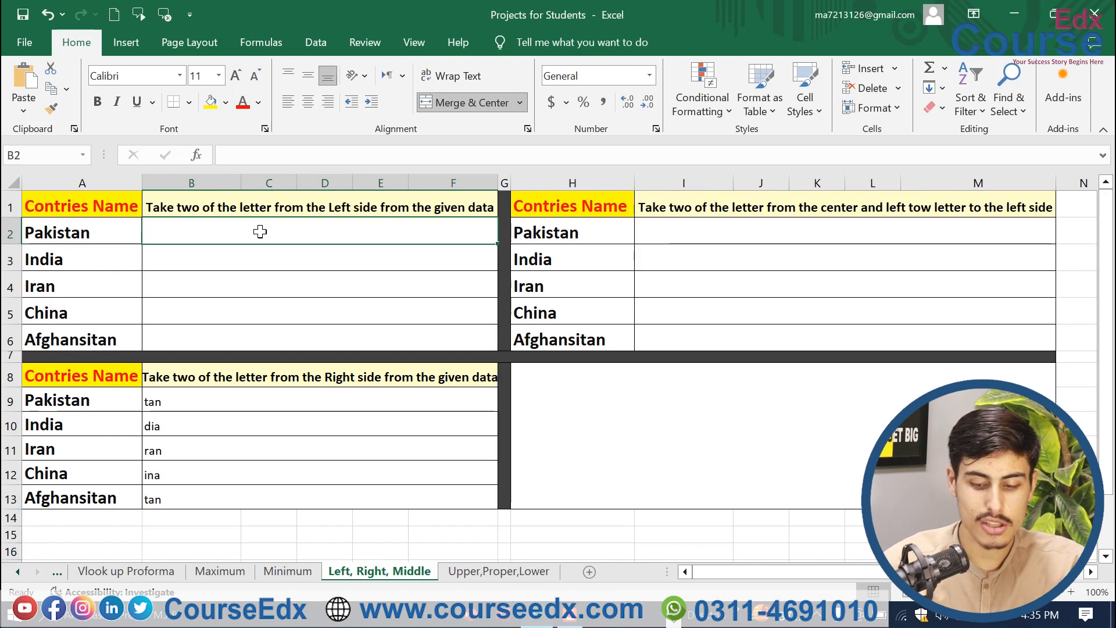
type("=l")
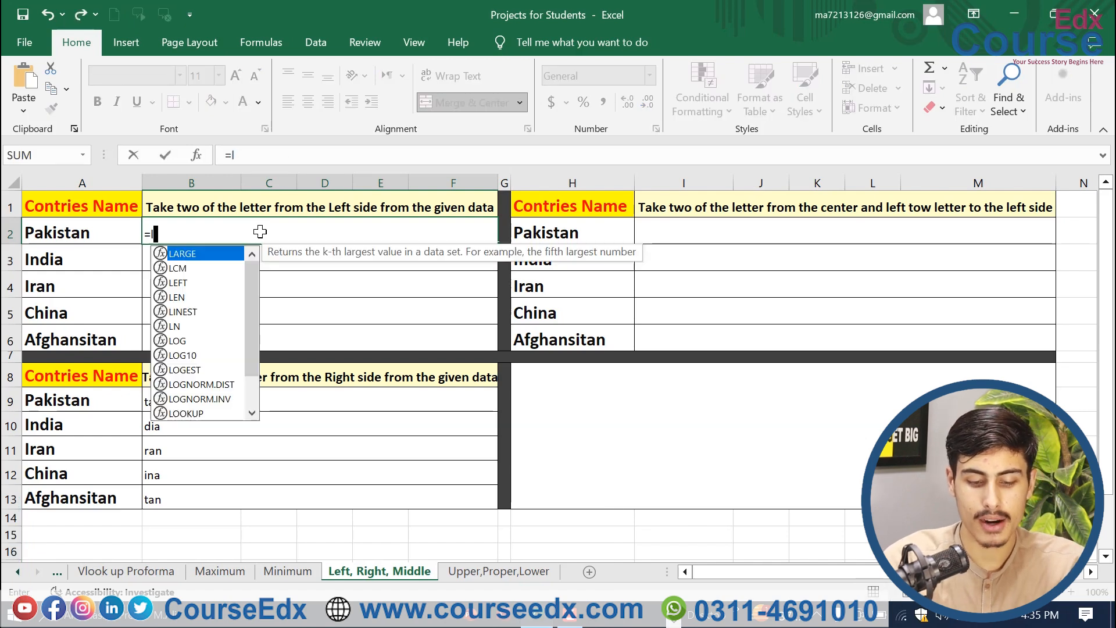
type("f")
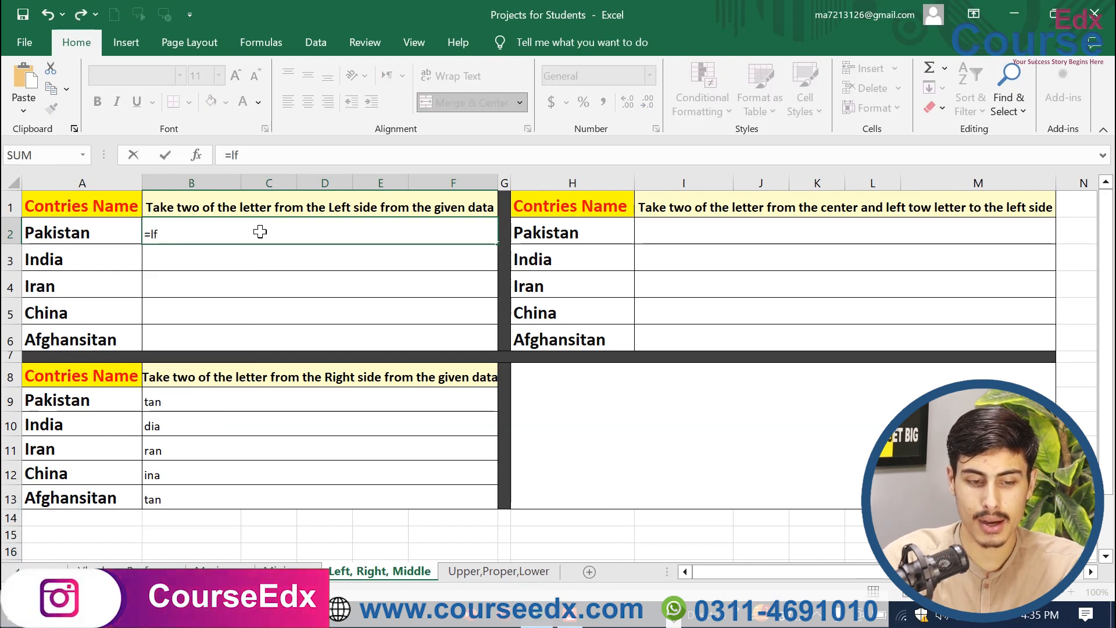
key("BackSpace")
type("e")
key("Tab")
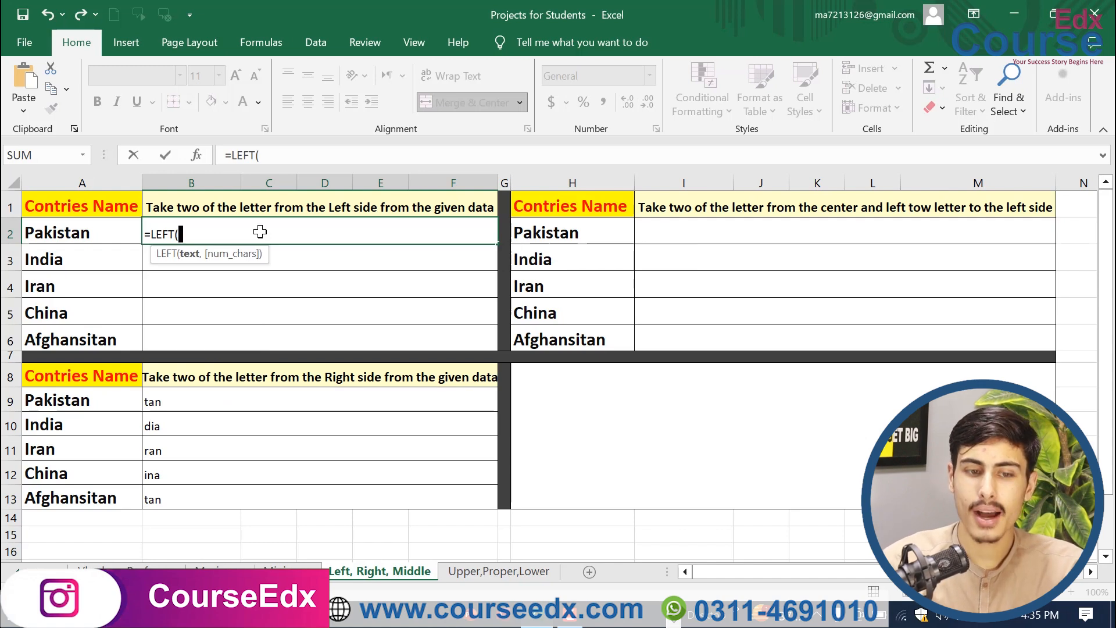
left_click_drag(242, 256, 285, 261)
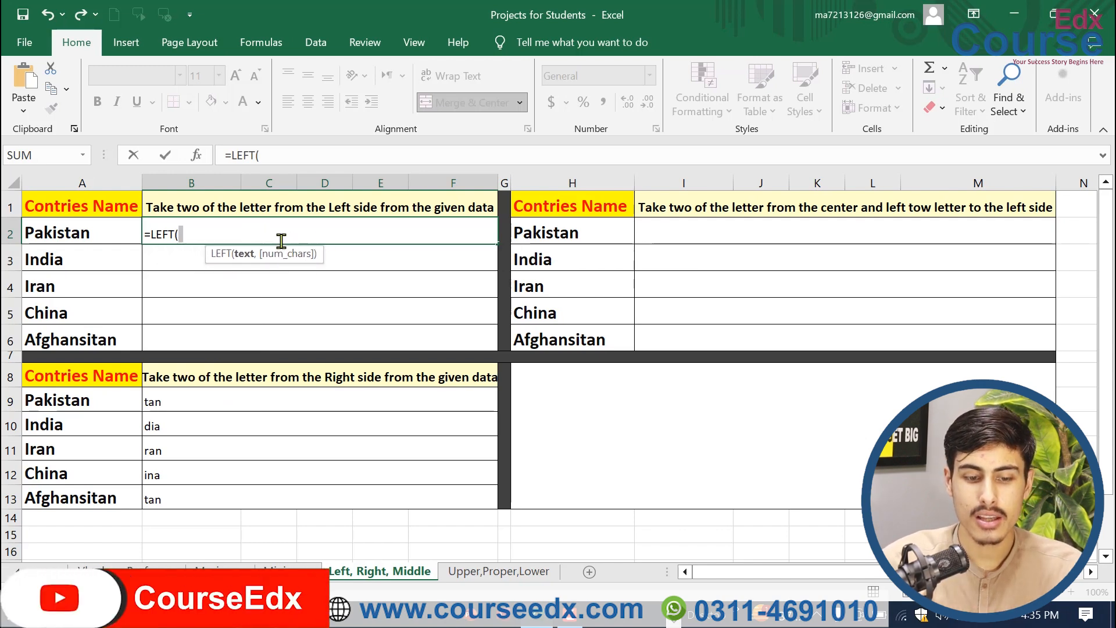
left_click_drag(277, 247, 285, 245)
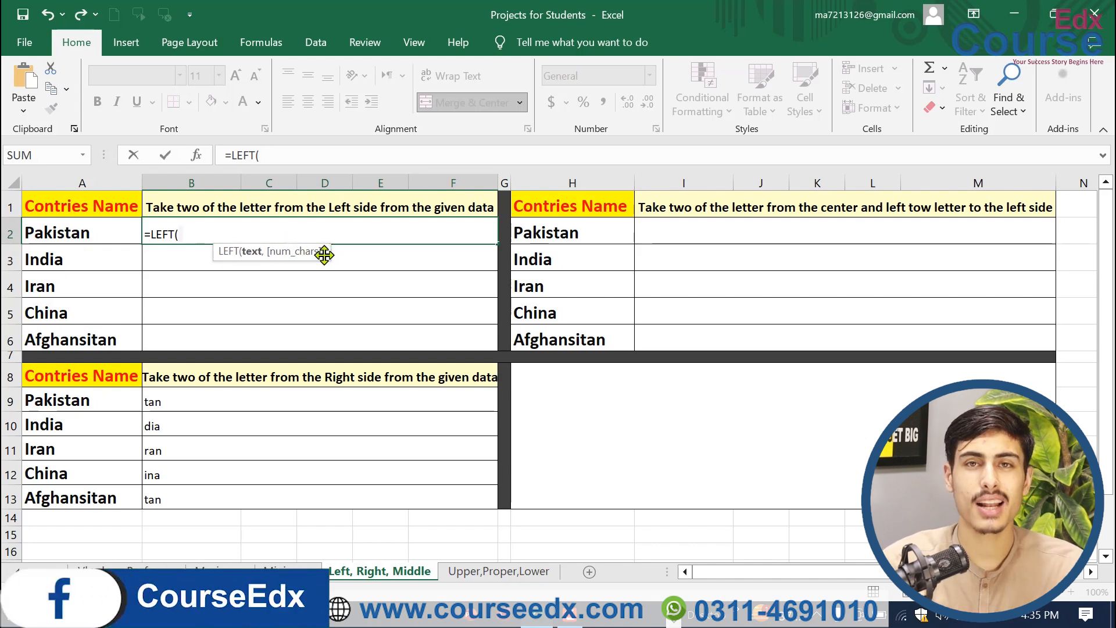
left_click_drag(272, 252, 256, 252)
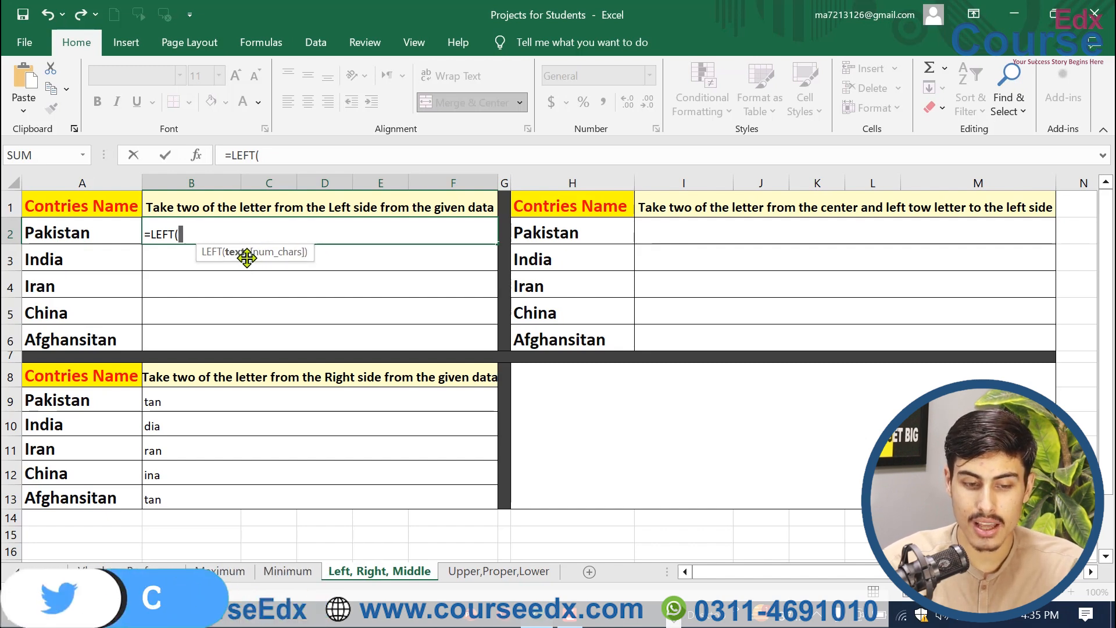
left_click(93, 232)
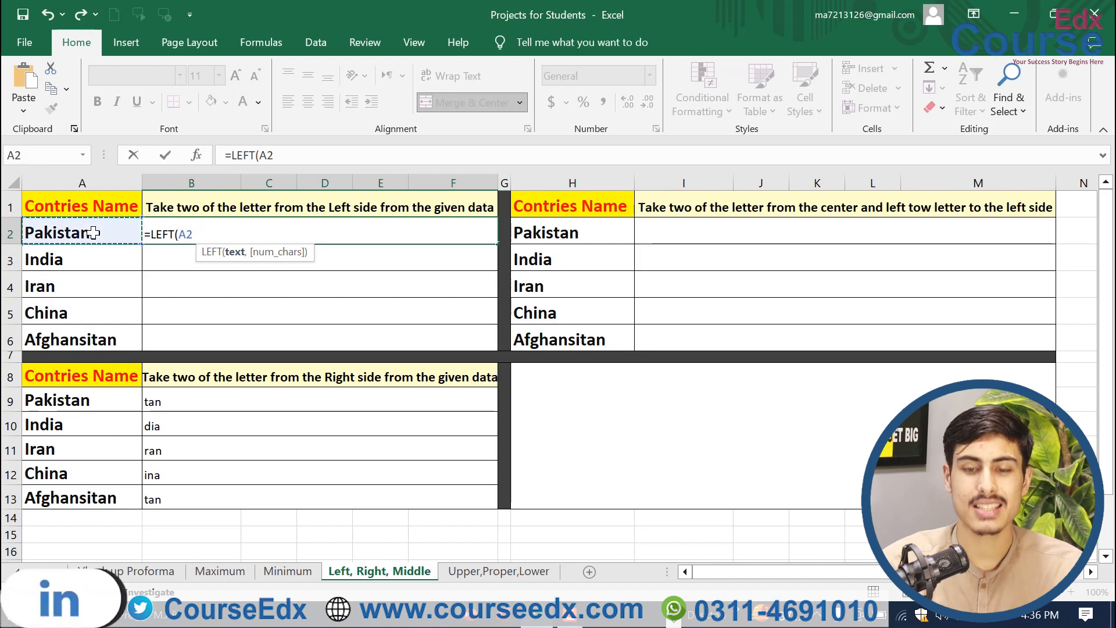
type(",")
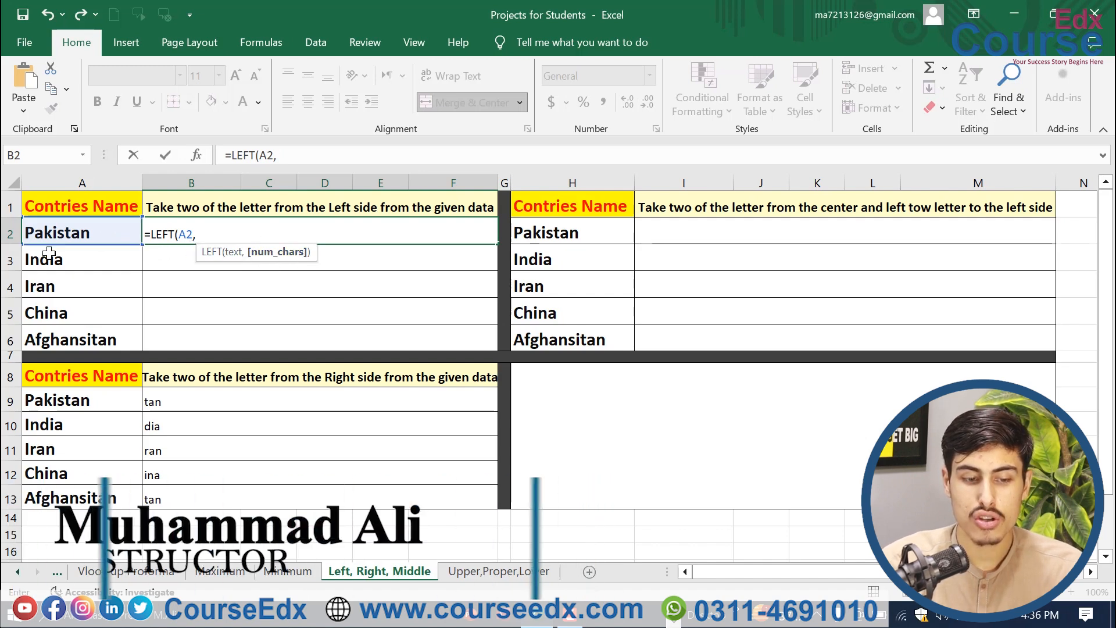
type("3")
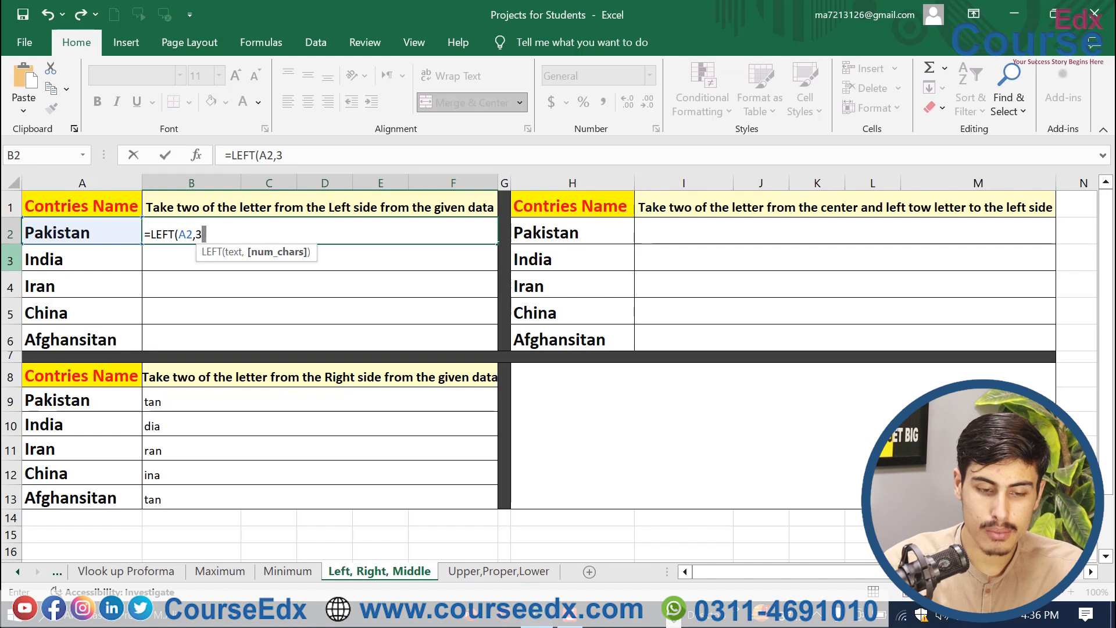
type(")")
key("Return")
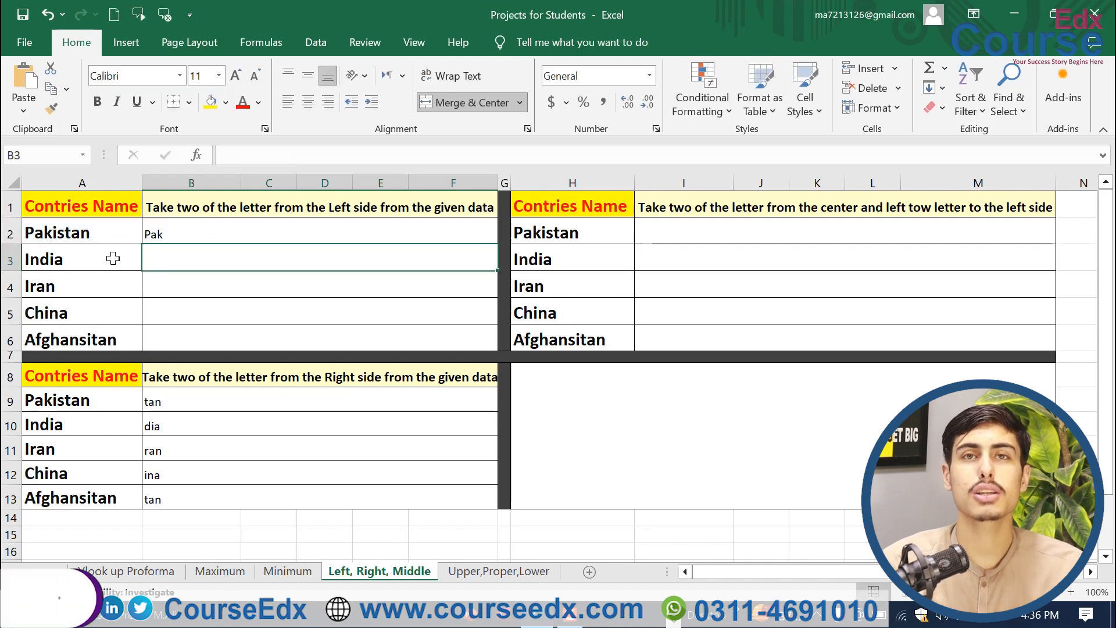
left_click(181, 233)
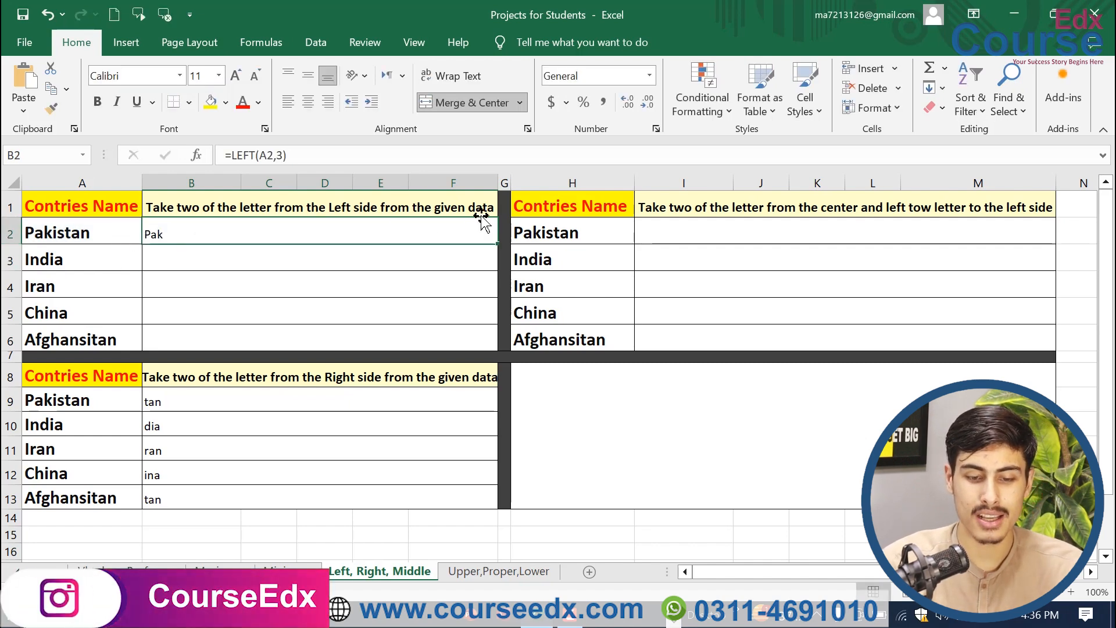
double_click(501, 243)
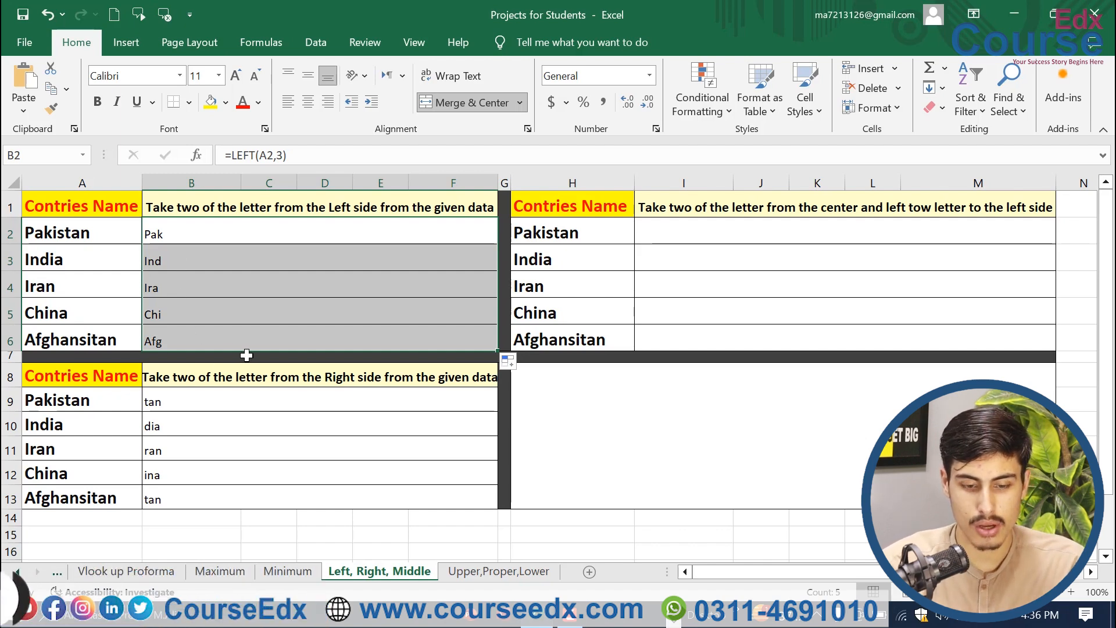
Step: Replace the old results in B9:B13 with =RIGHT(A9,3), entered in B9 and filled down through B13
double_click(220, 397)
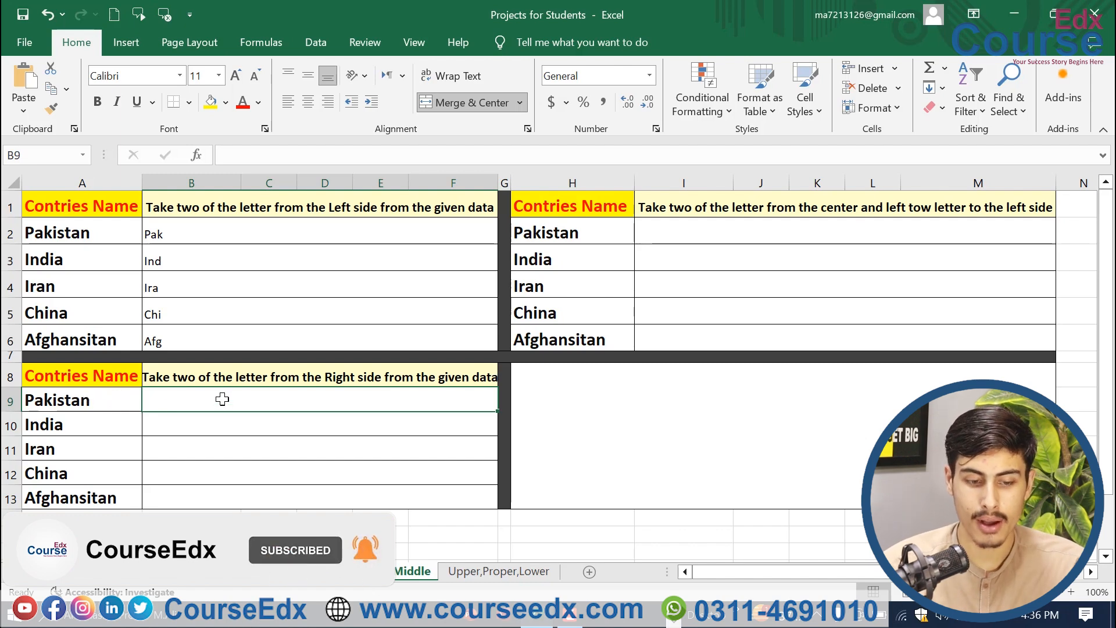
type("=")
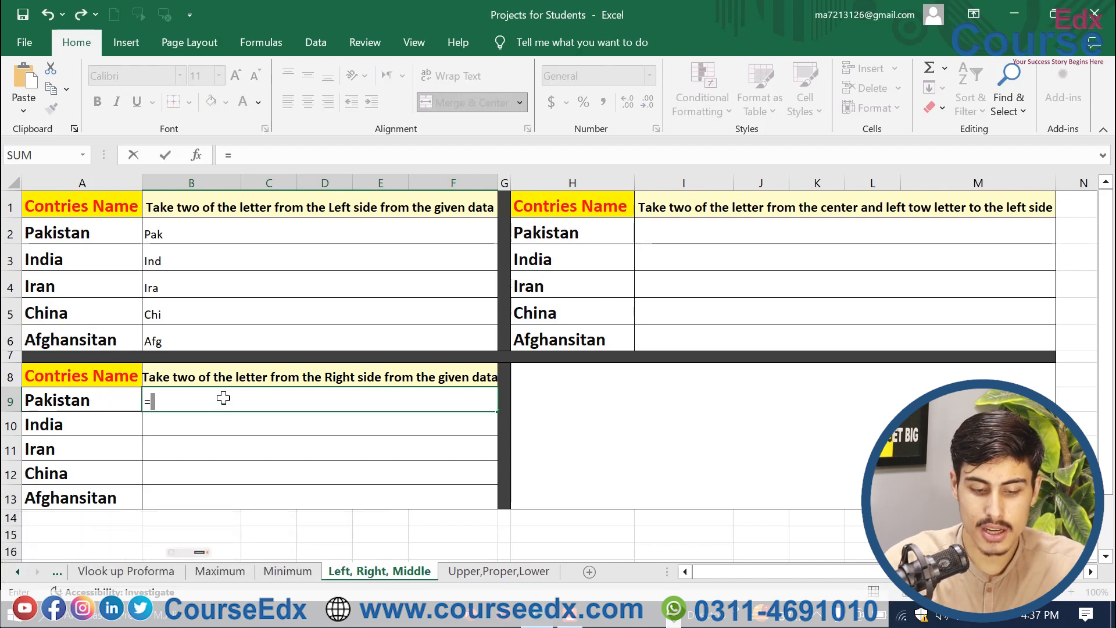
type("right")
key("Tab")
left_click(87, 399)
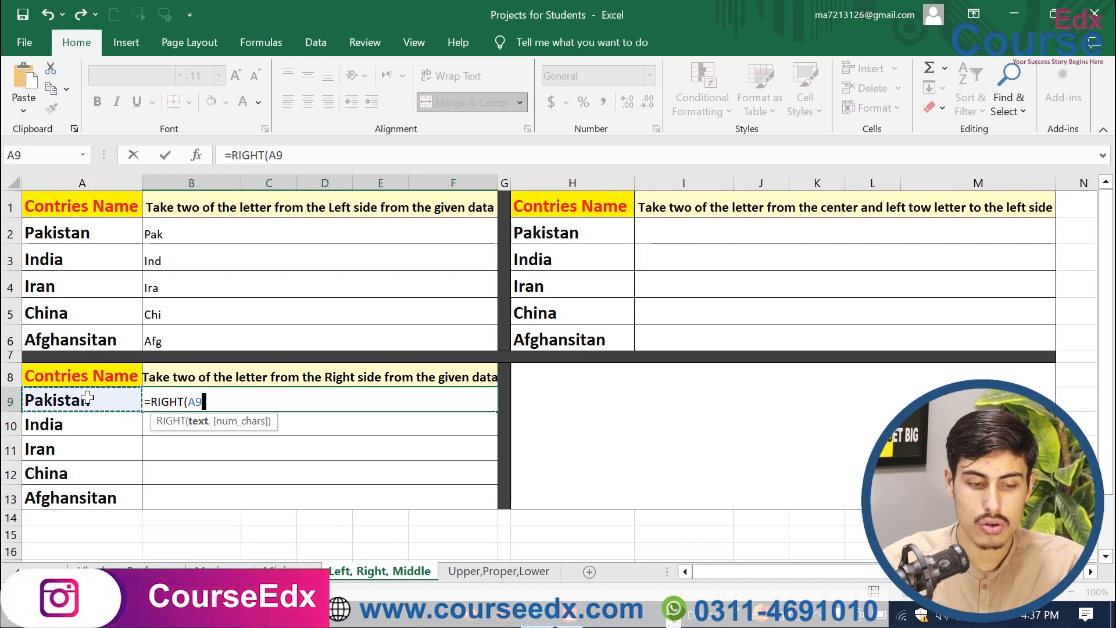
type(",")
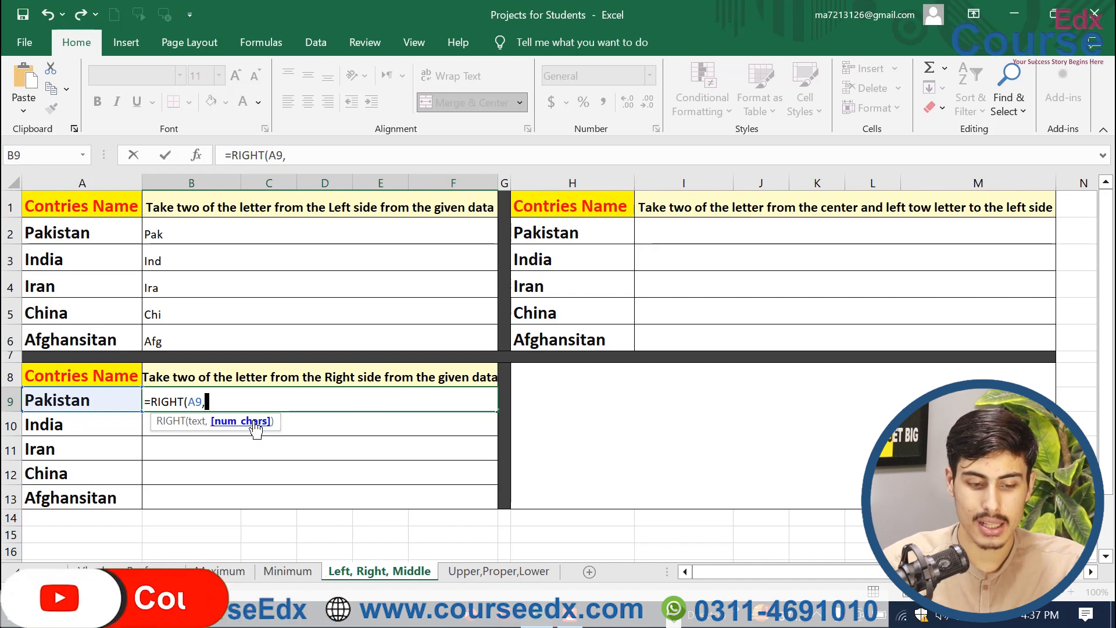
type("3")
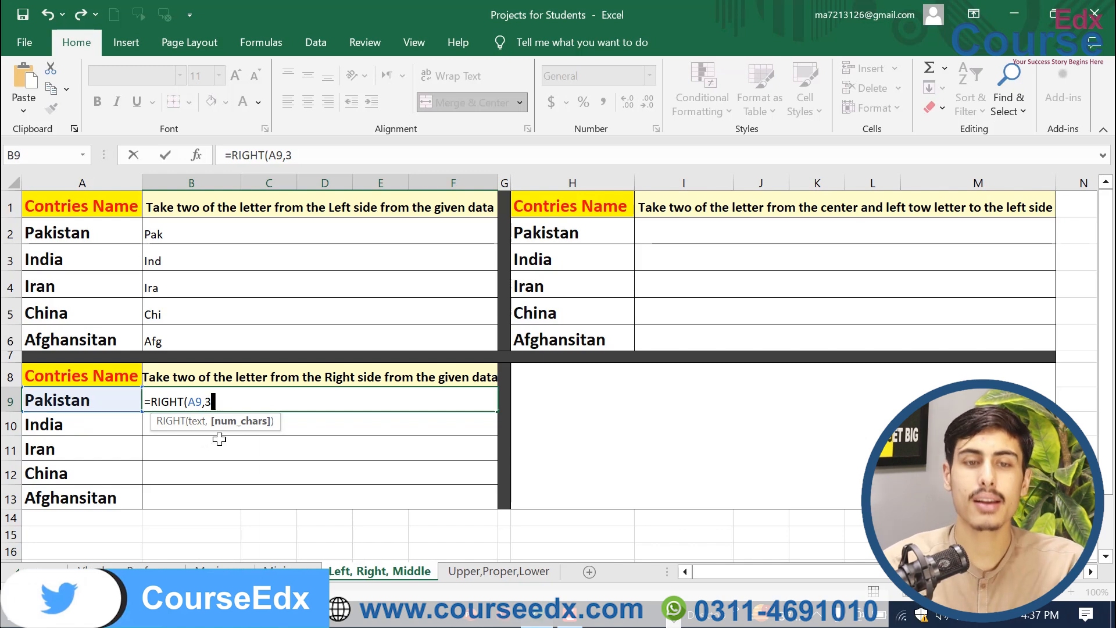
type(")")
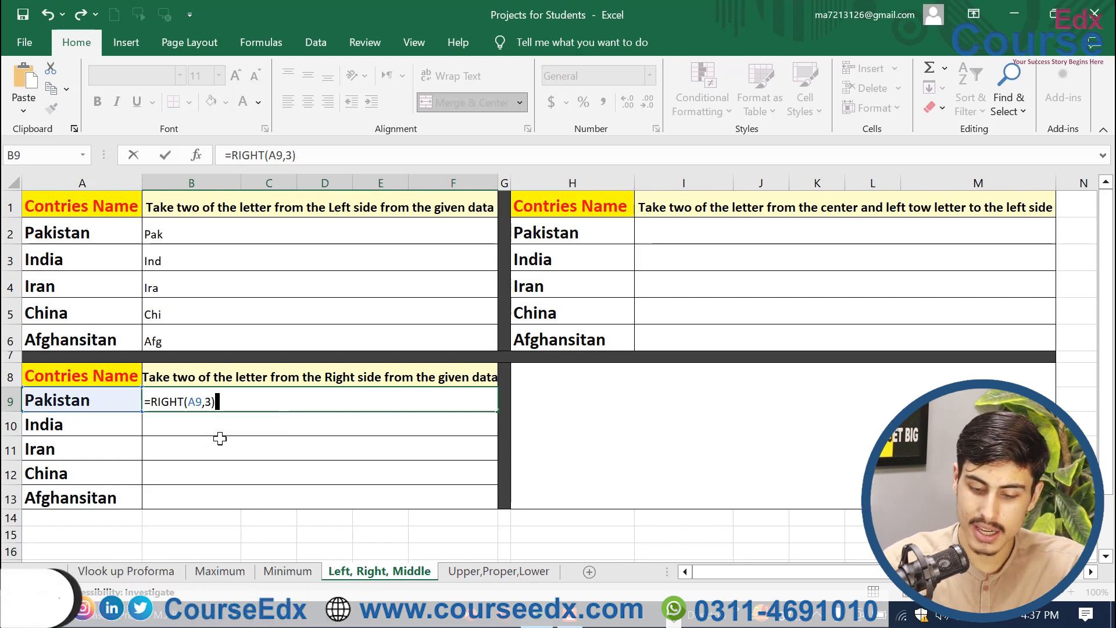
key("Return")
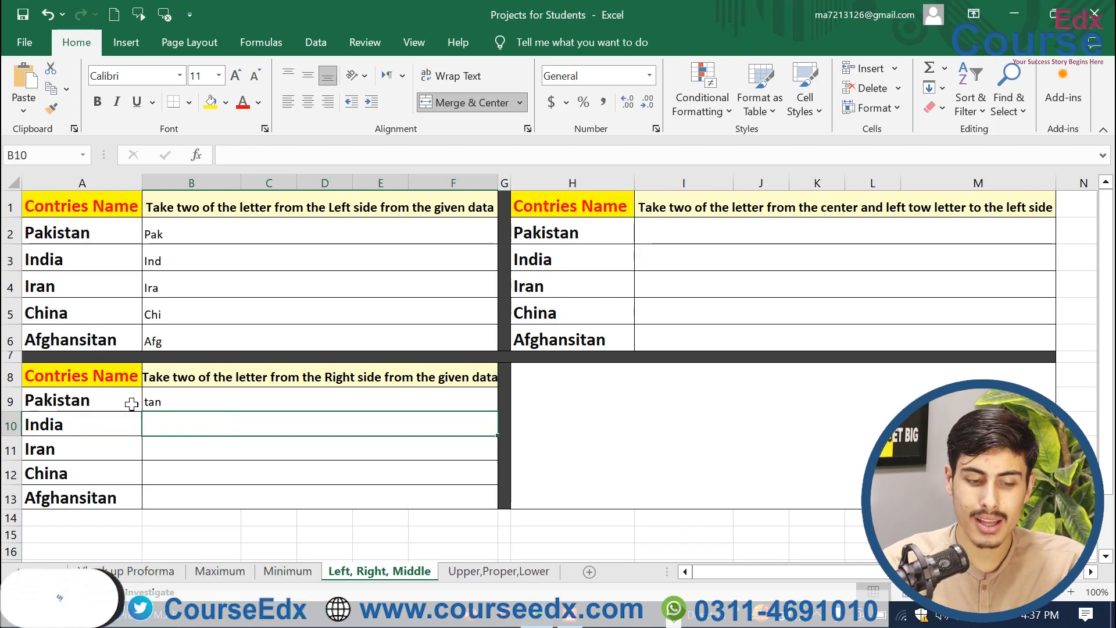
left_click(219, 405)
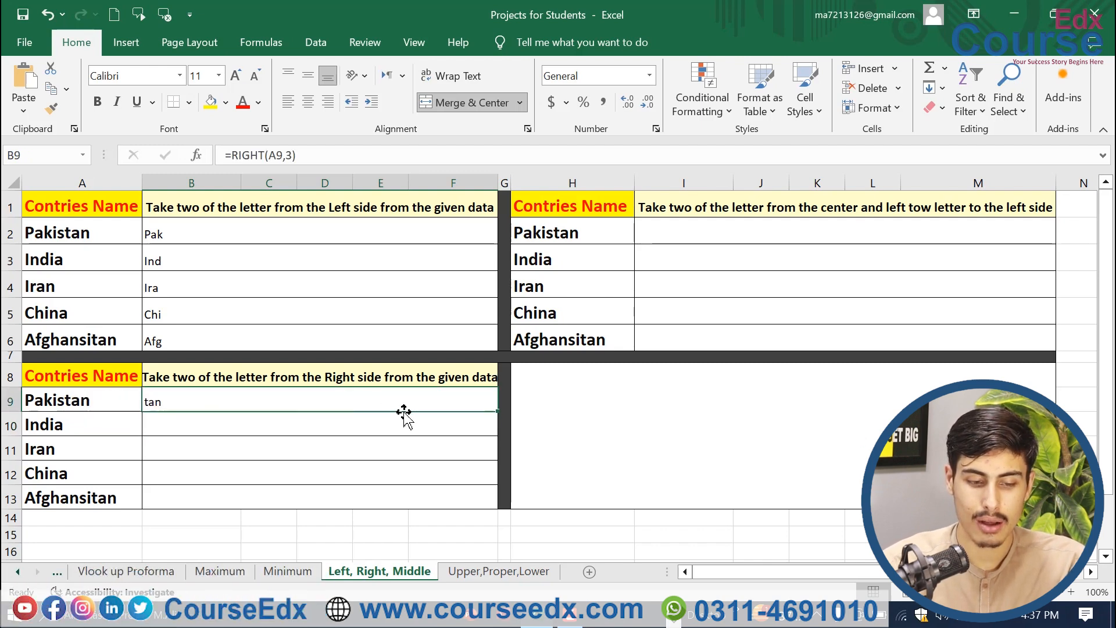
double_click(497, 412)
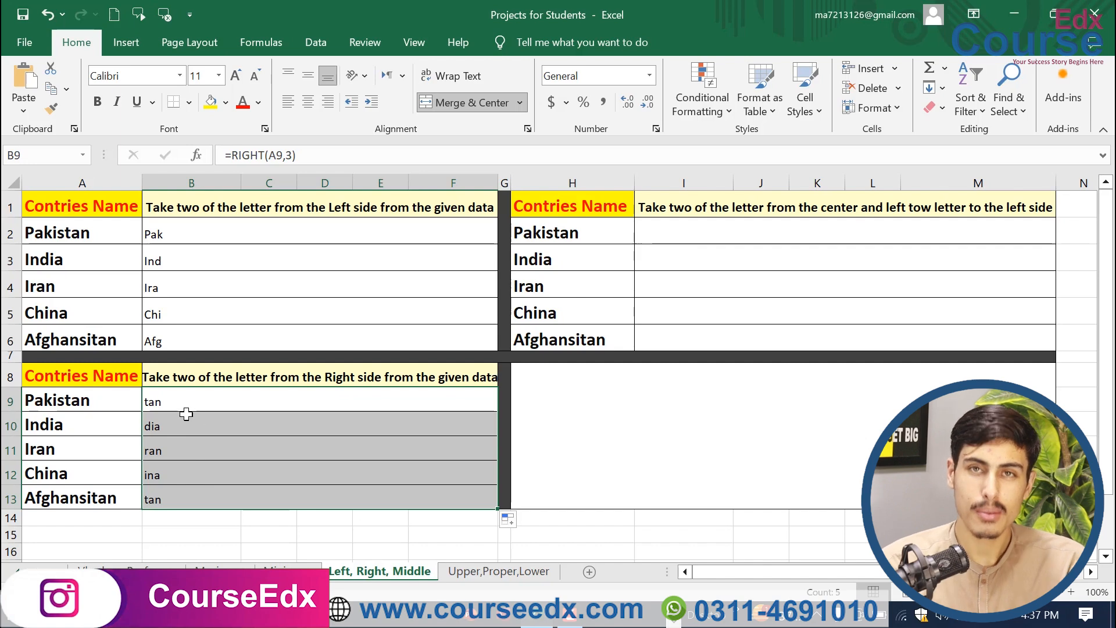
Step: Enter =MID(H2,2,3) in cell I2 and fill the formula down through I6
left_click(677, 230)
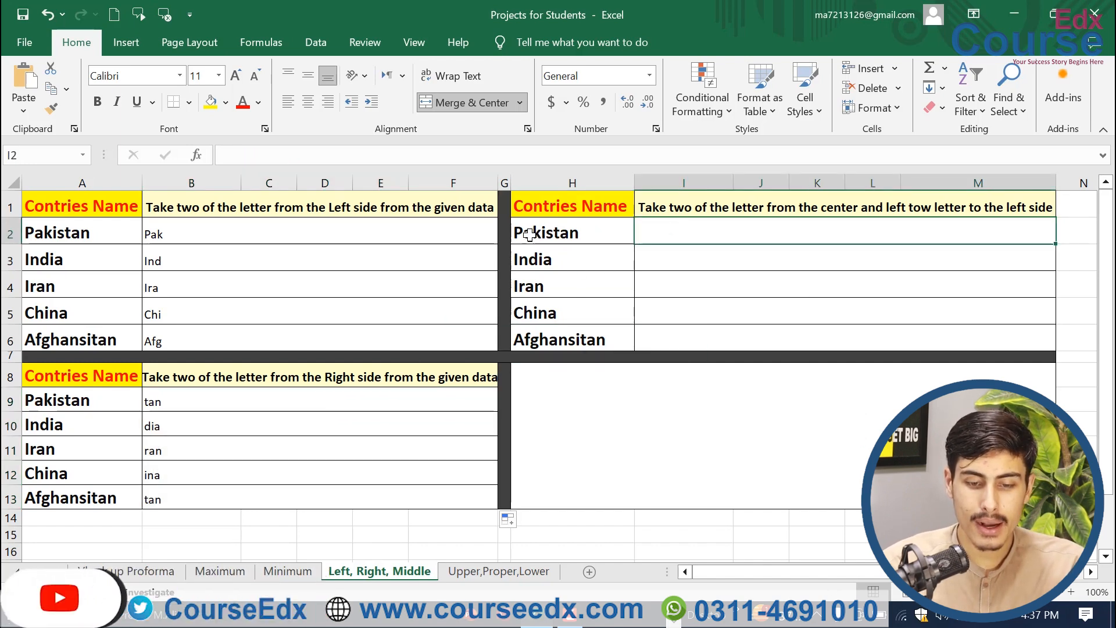
left_click(564, 233)
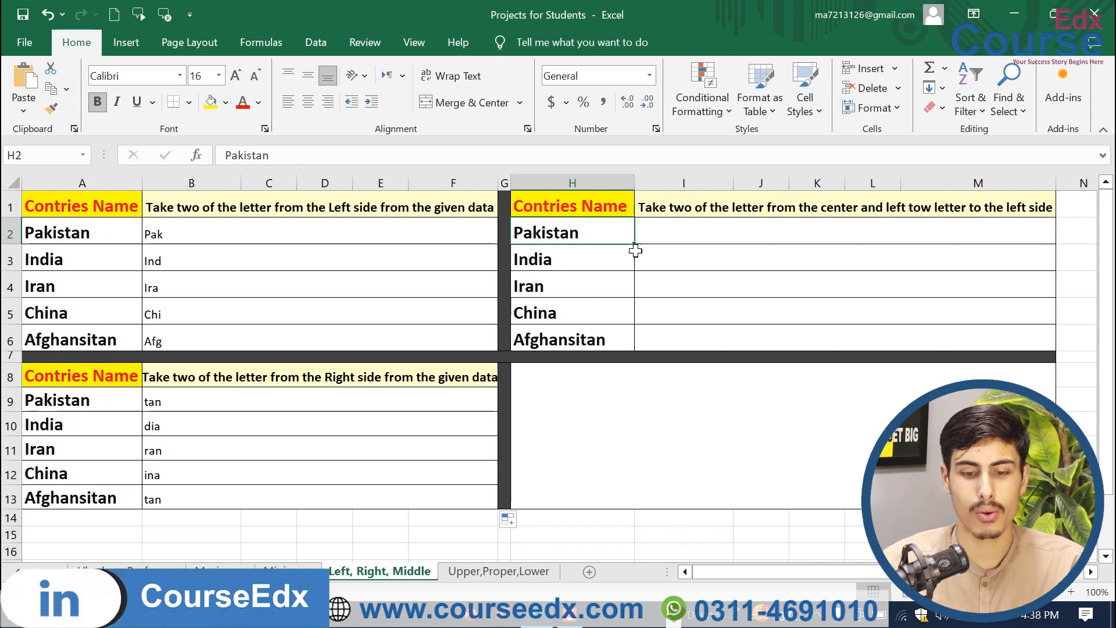
left_click(683, 233)
type("=mid")
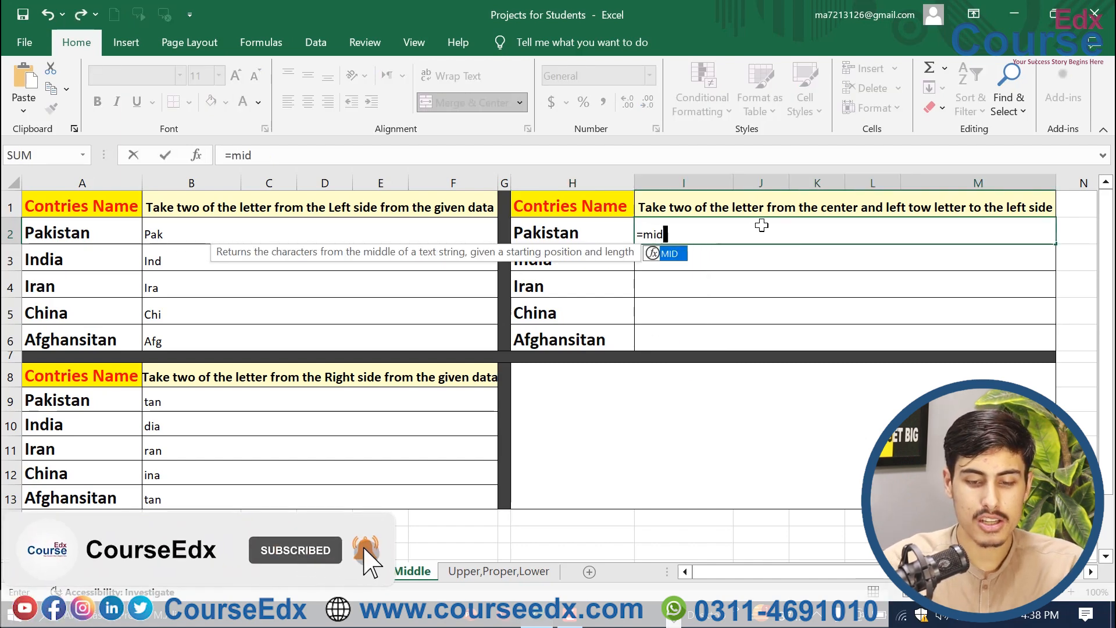
key("Tab")
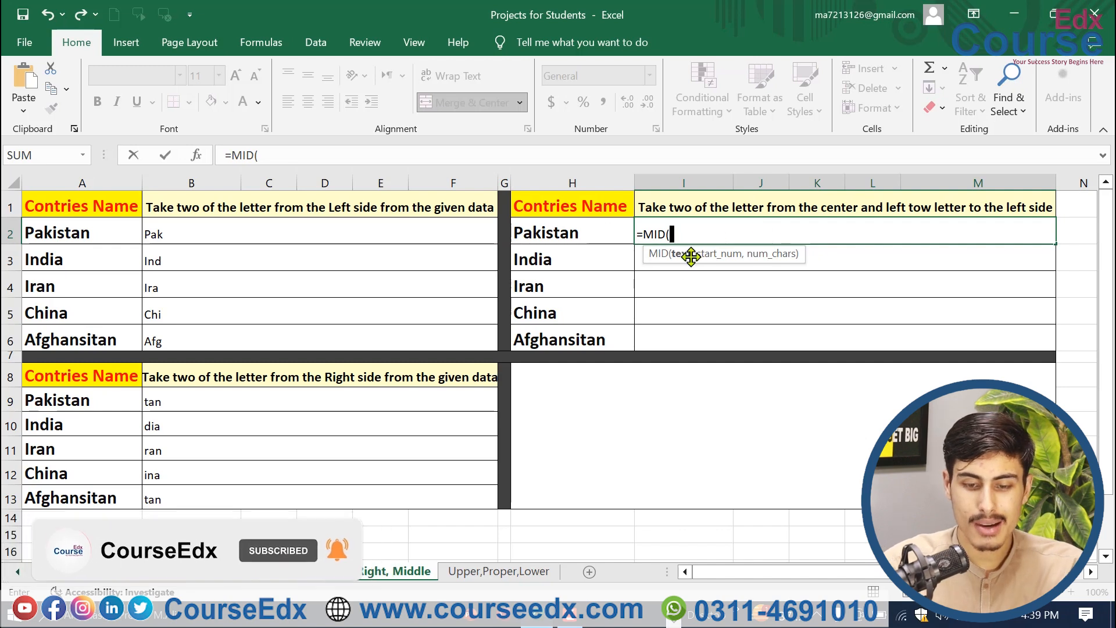
left_click(584, 225)
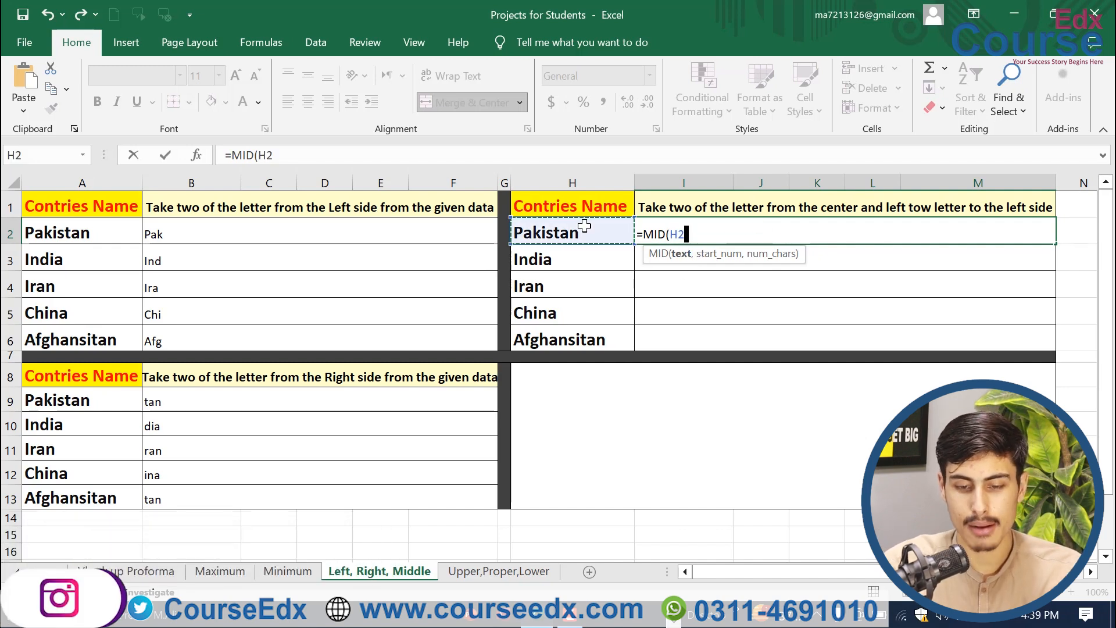
type(",")
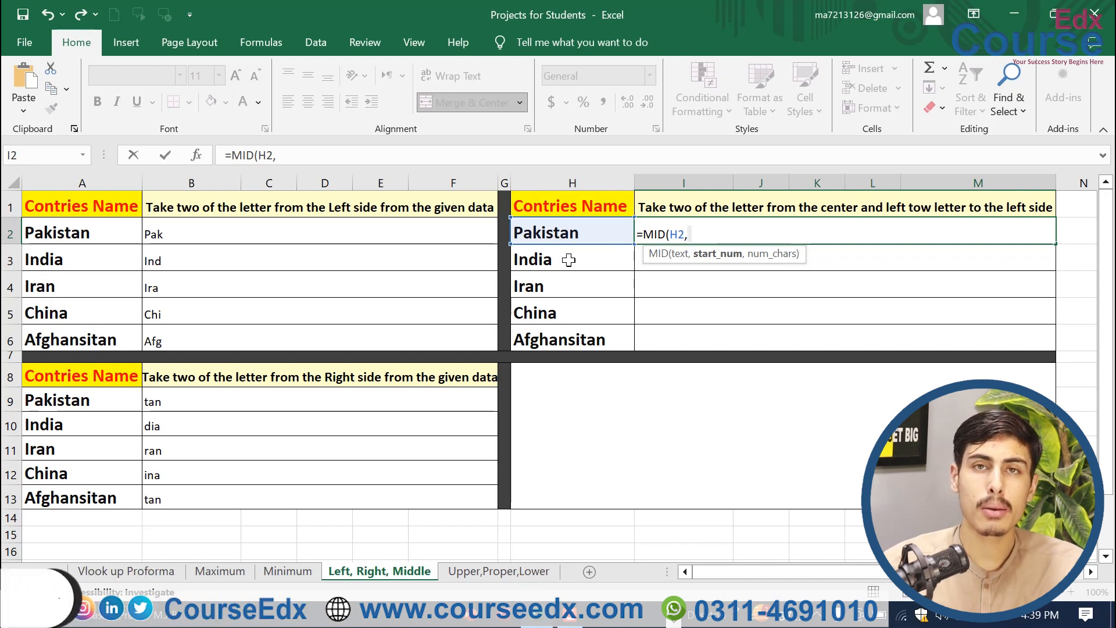
type("2")
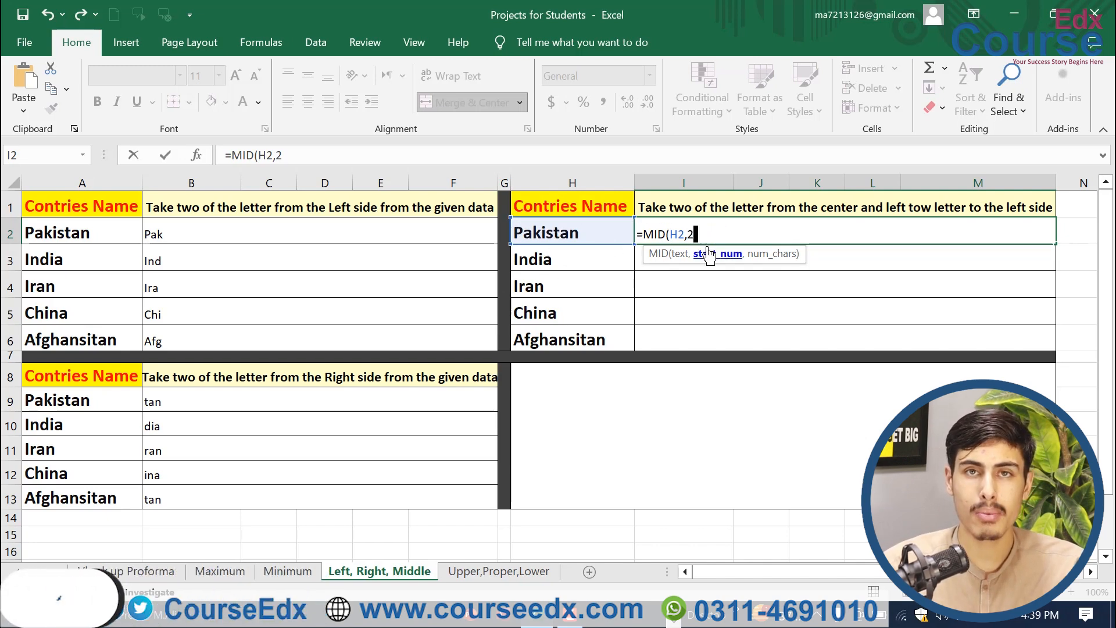
type(",")
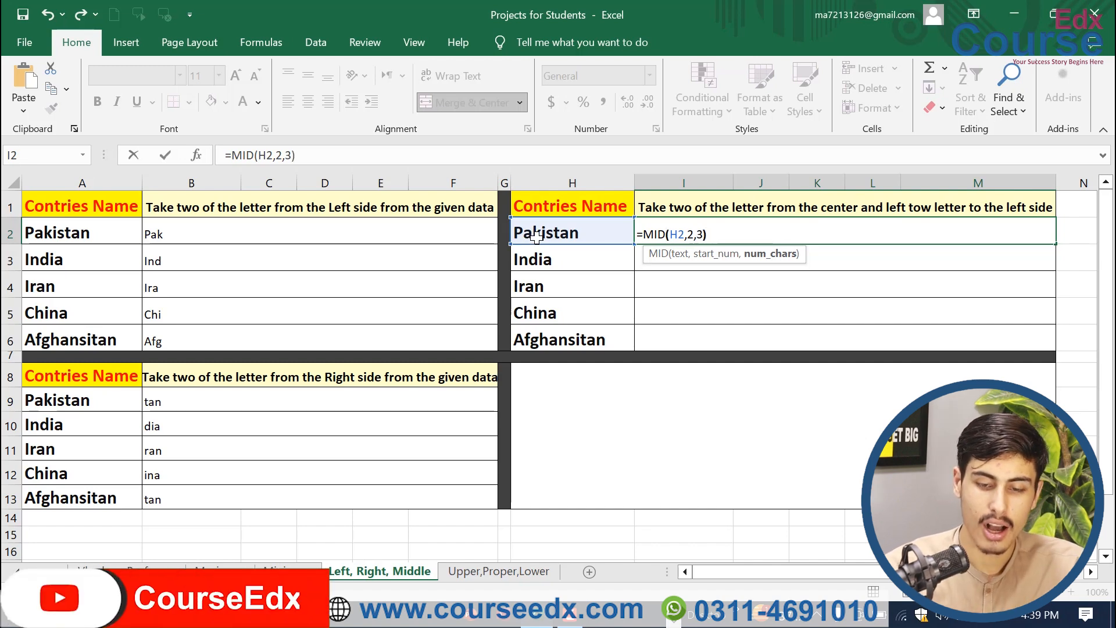
type("3)")
key("Return")
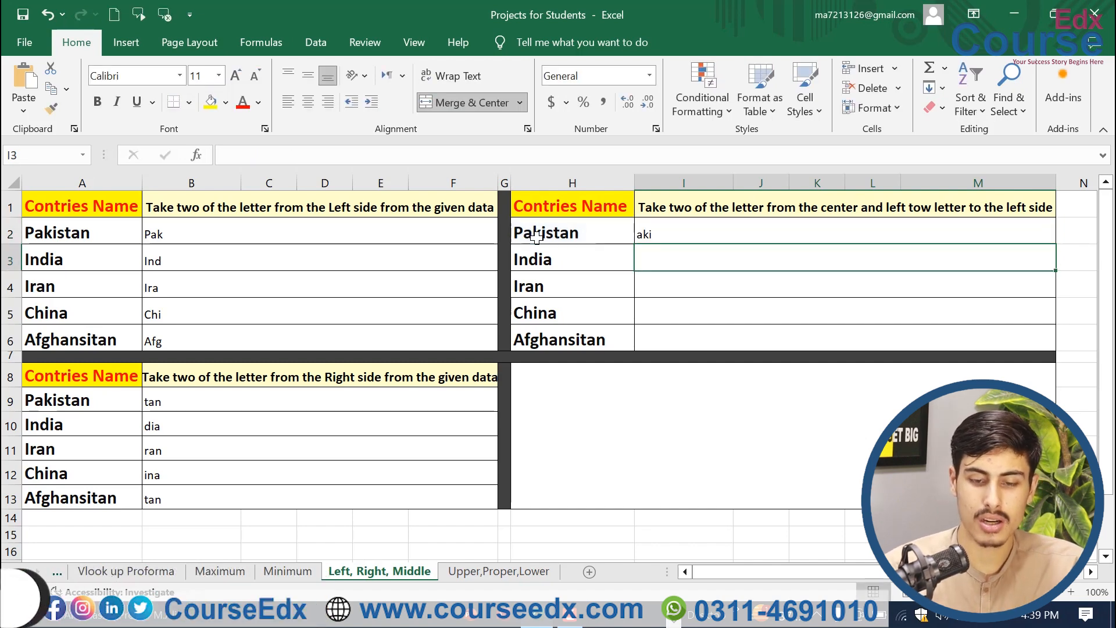
left_click(674, 228)
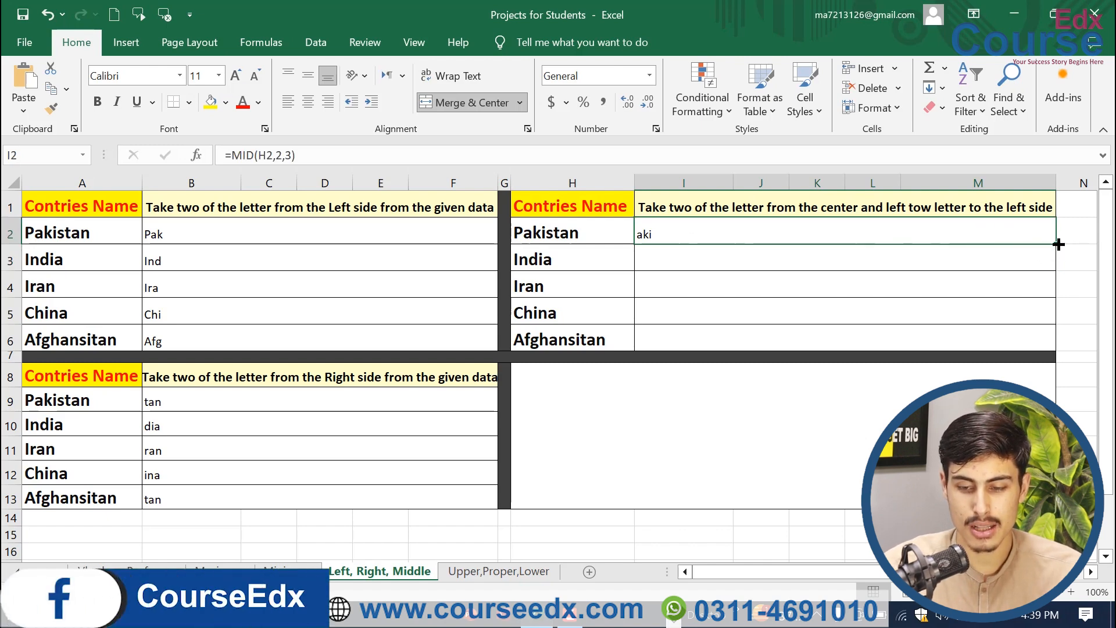
double_click(1057, 244)
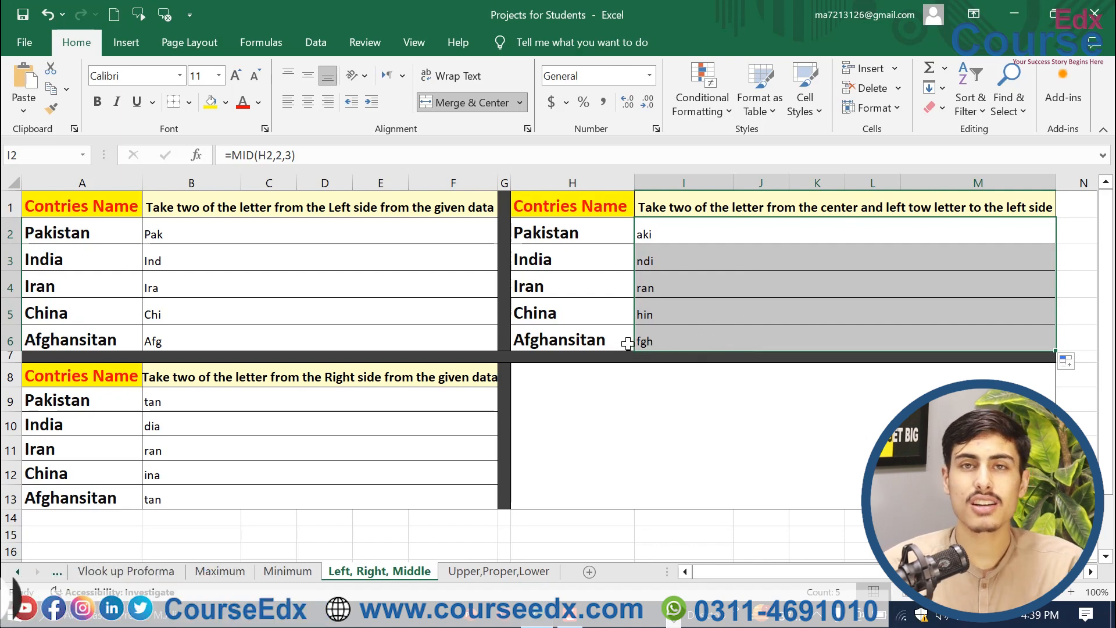
Step: Review the LEFT, RIGHT and MID formulas in cells B2, B10 and I2
left_click(299, 236)
left_click(265, 418)
left_click(763, 224)
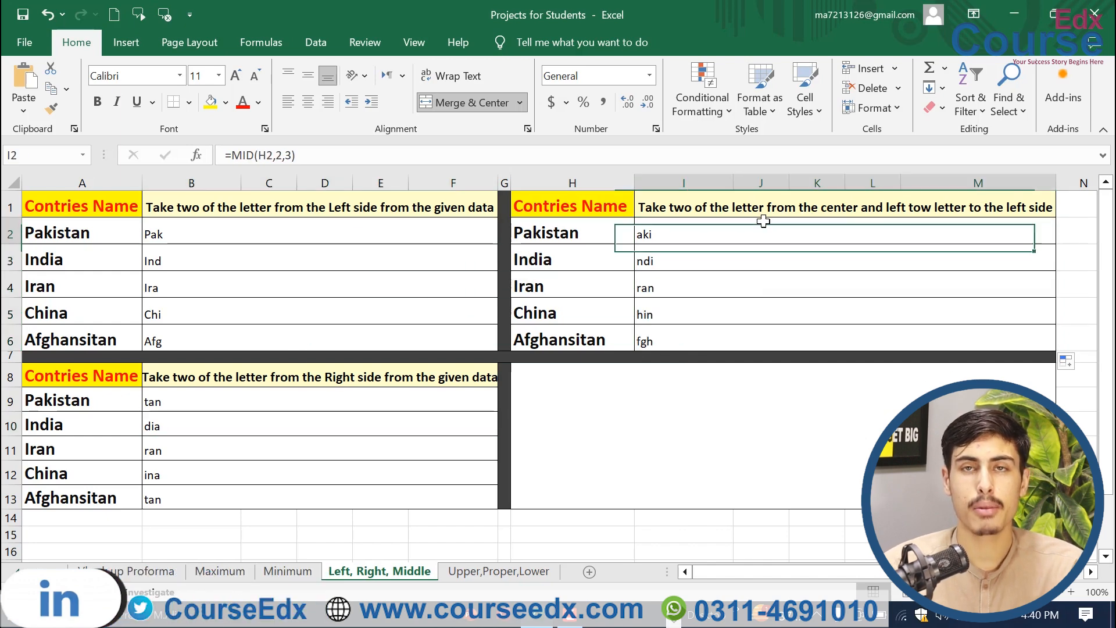